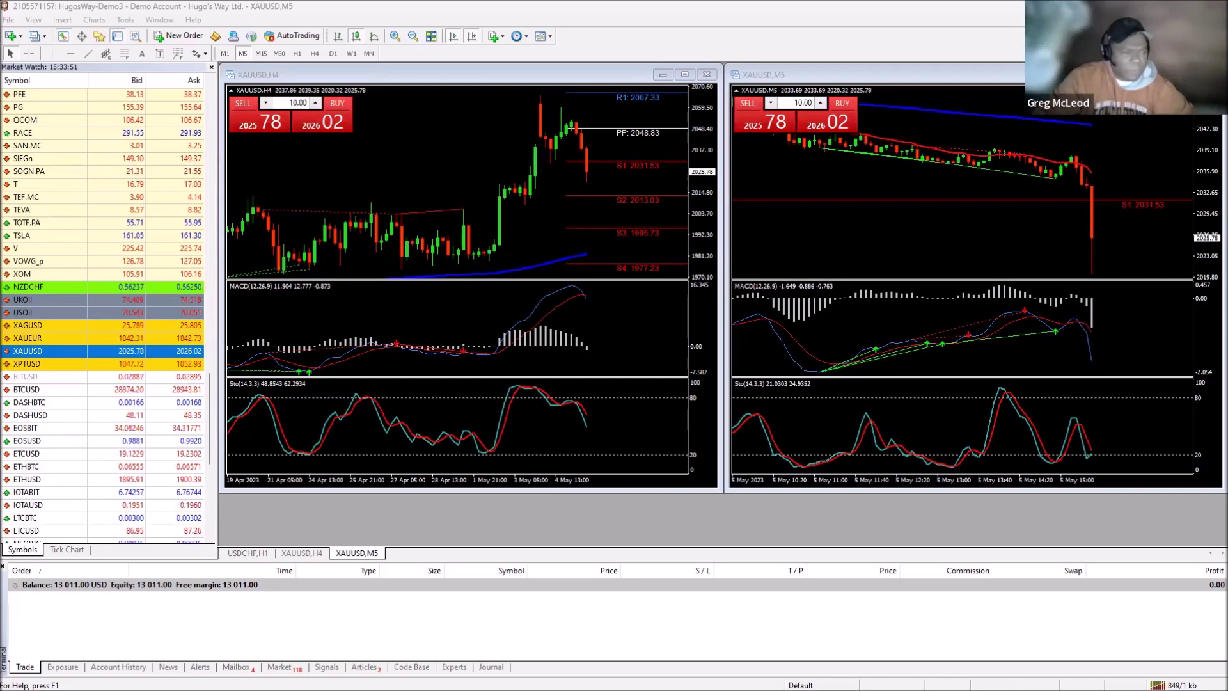
Switch from the XAUUSD charts to the browser window showing mymarketheatmap.com
key("alt+Tab")
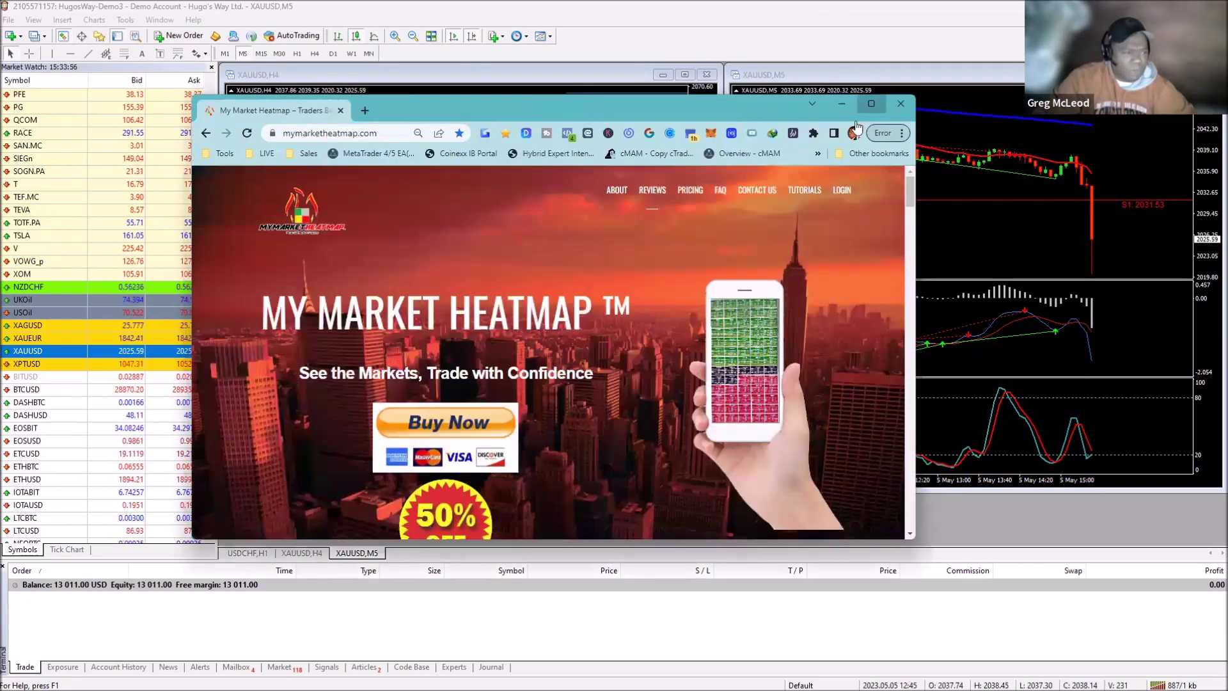
Maximize Chrome, log into My Market Heatmap and open the Forex Majors heatmap page
key("super+Up")
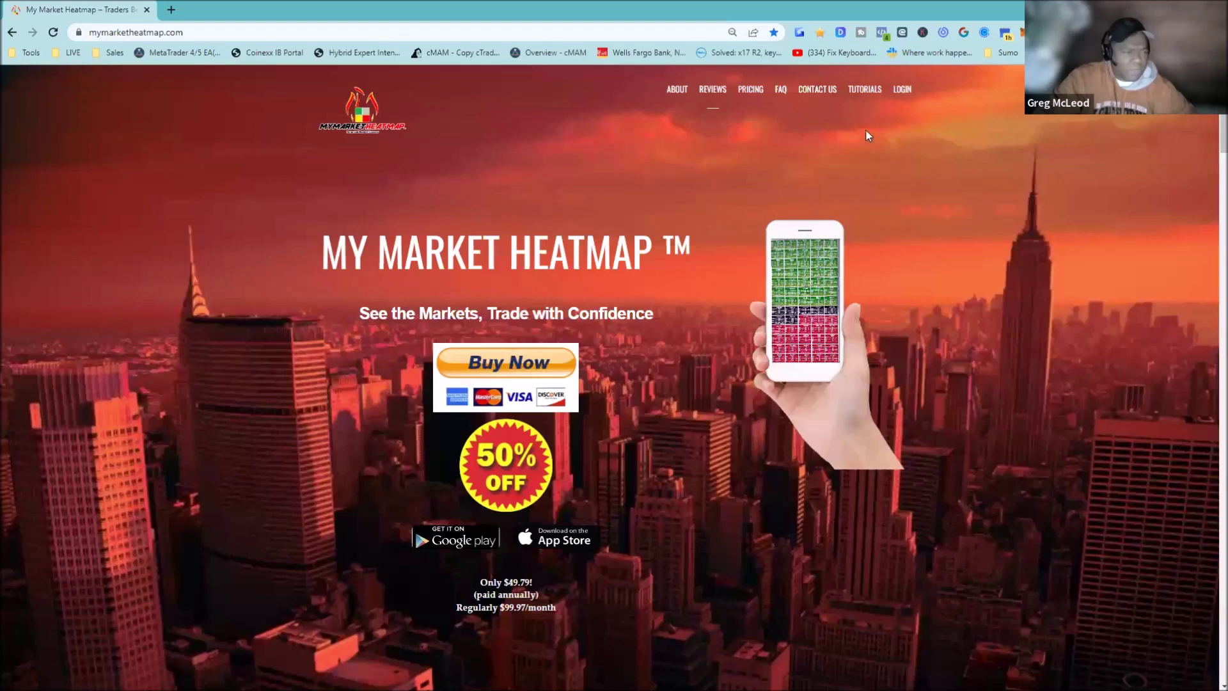
left_click(904, 91)
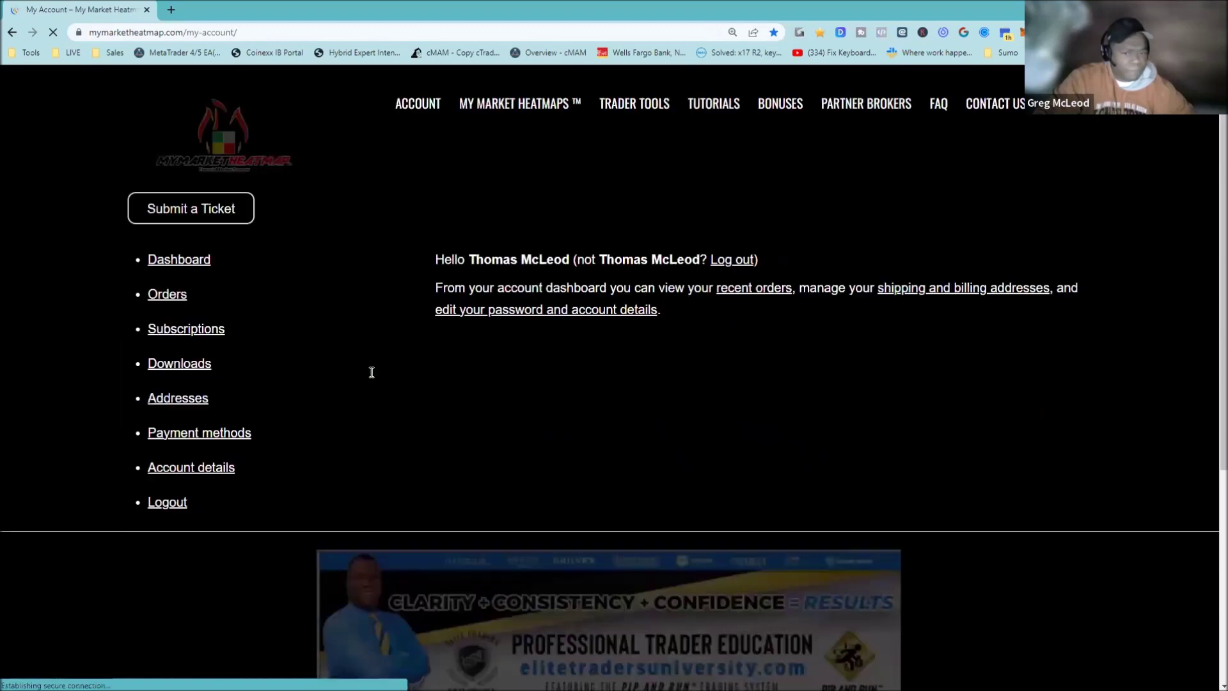
mouse_move(520, 109)
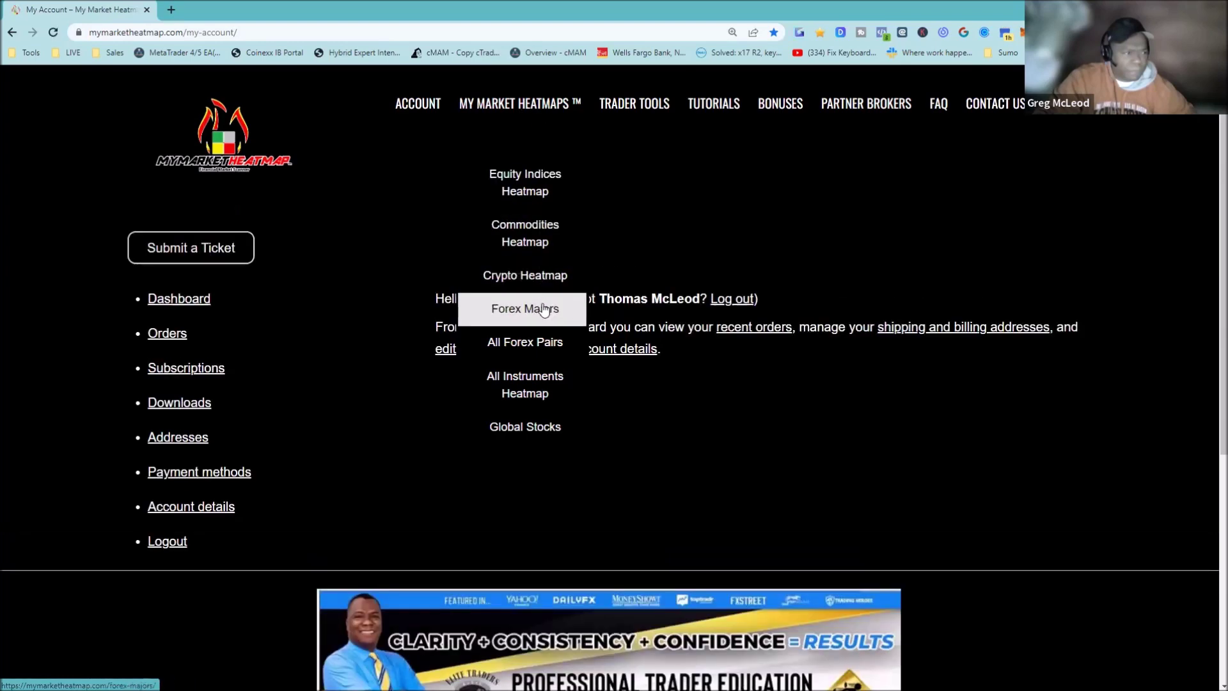
left_click(557, 312)
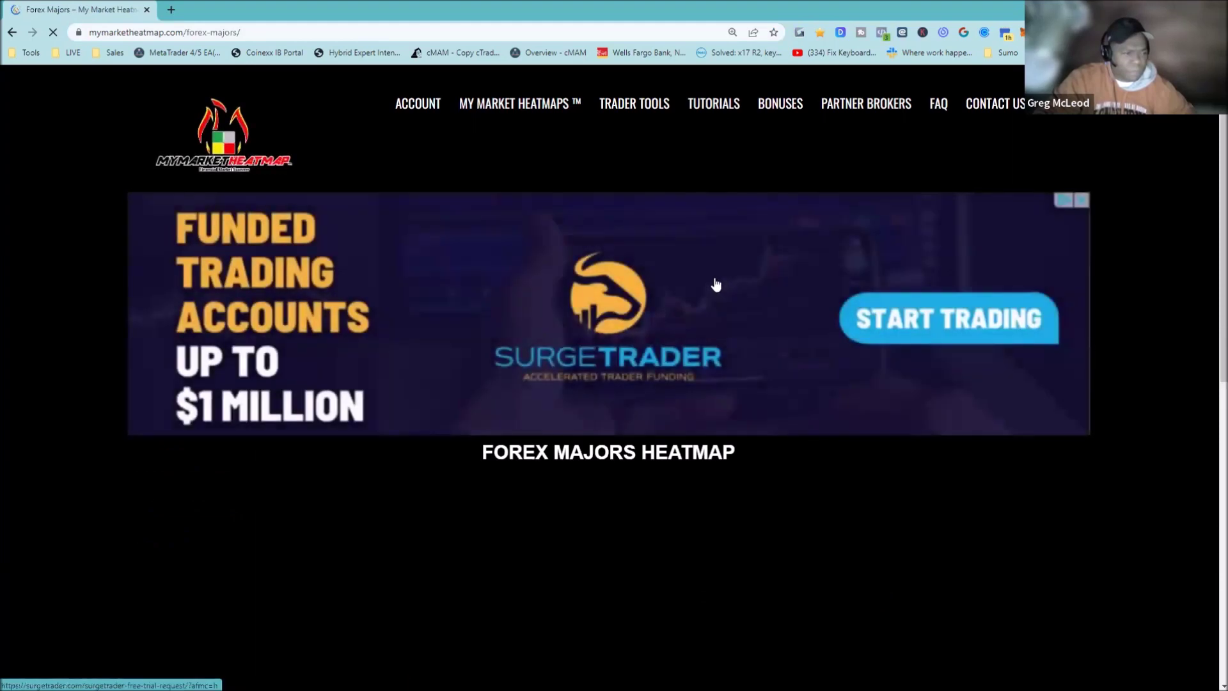
Scroll down to the eight live Forex Majors tiles with open, high, low, close and change
scroll(710, 282, "down", 4)
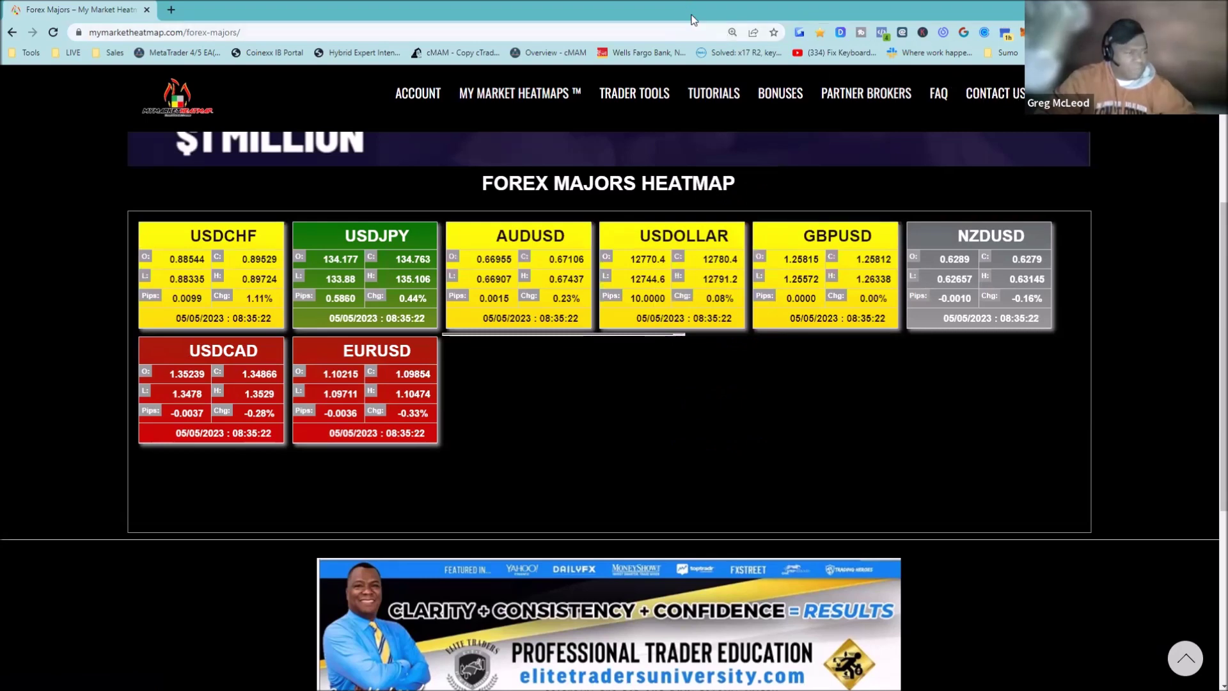
Return to MetaTrader 4 and switch the right-hand XAUUSD chart to the M1 timeframe
key("alt+Tab")
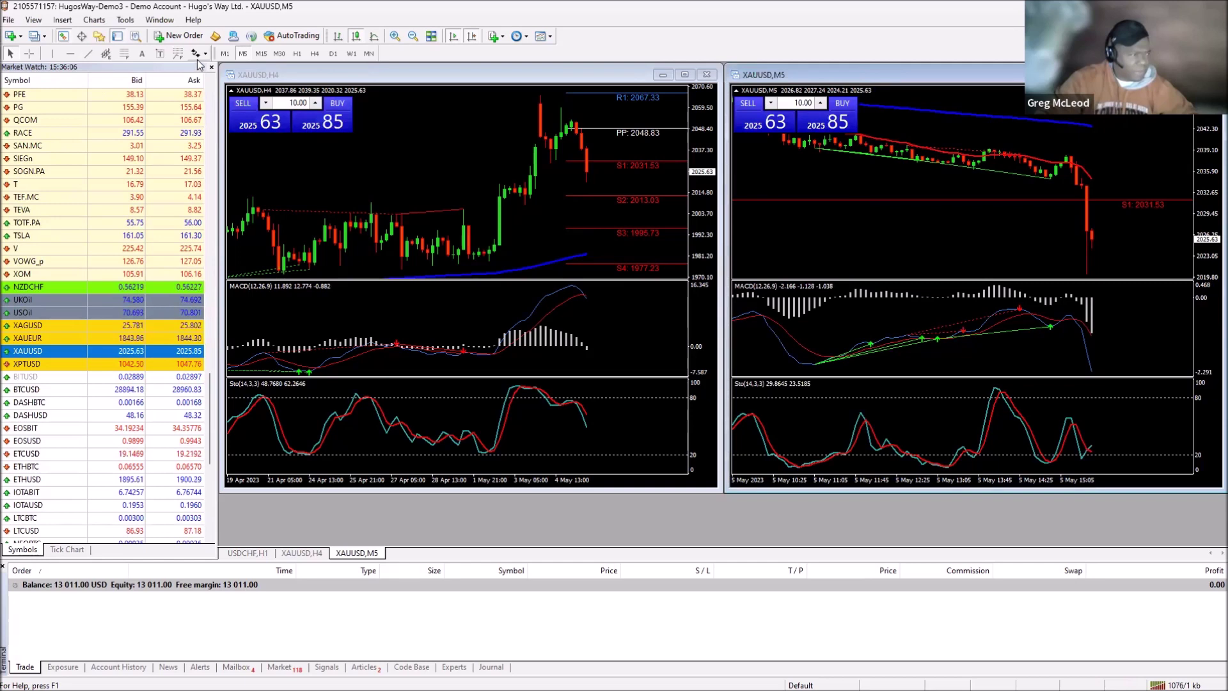
left_click(226, 55)
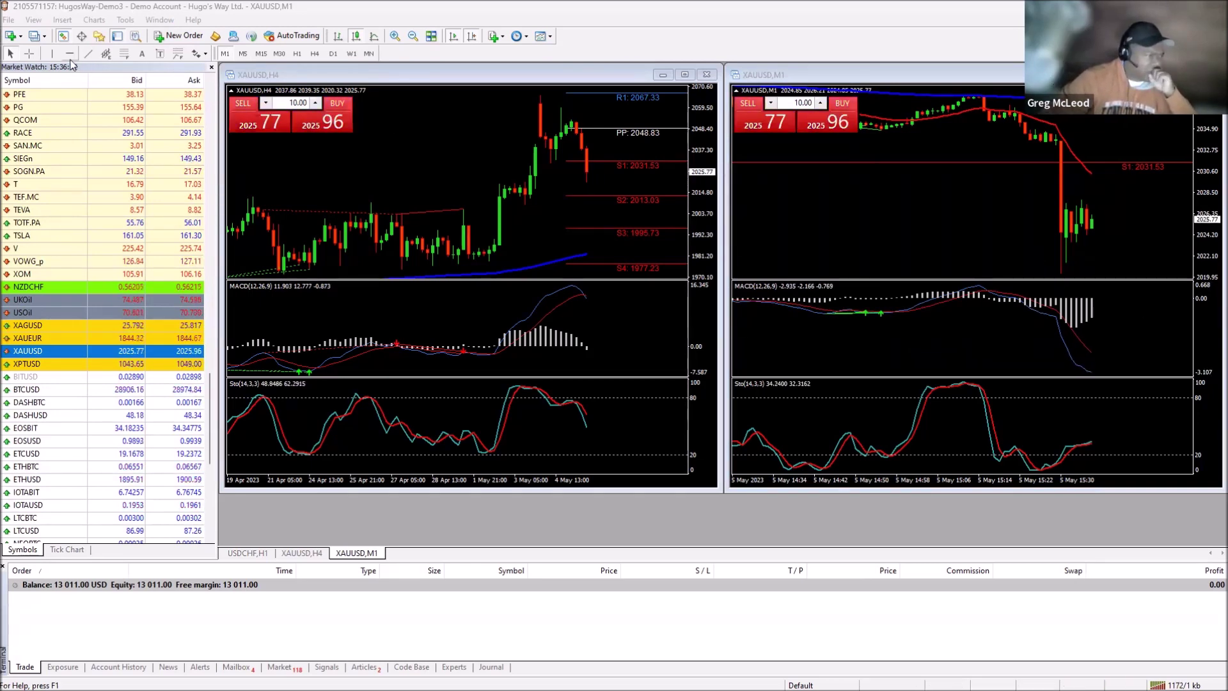
Draw a horizontal level on the M1 chart and short 10 lots of XAUUSD at 2024.69
left_click(746, 224)
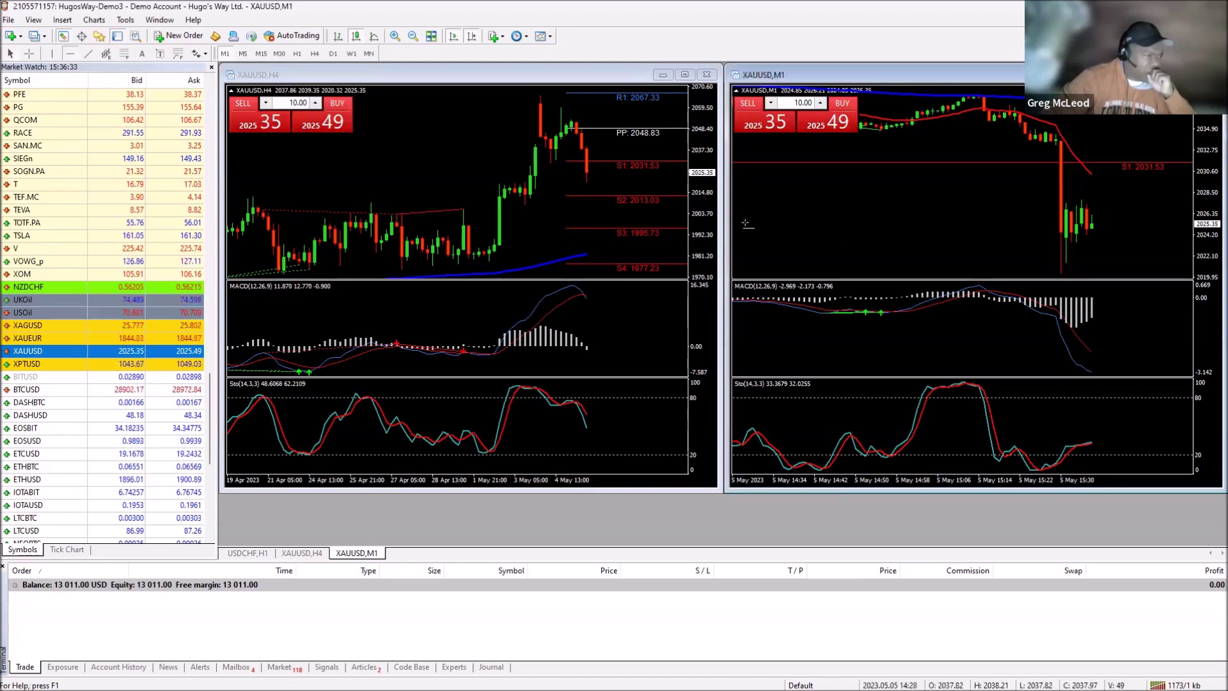
left_click(1060, 273)
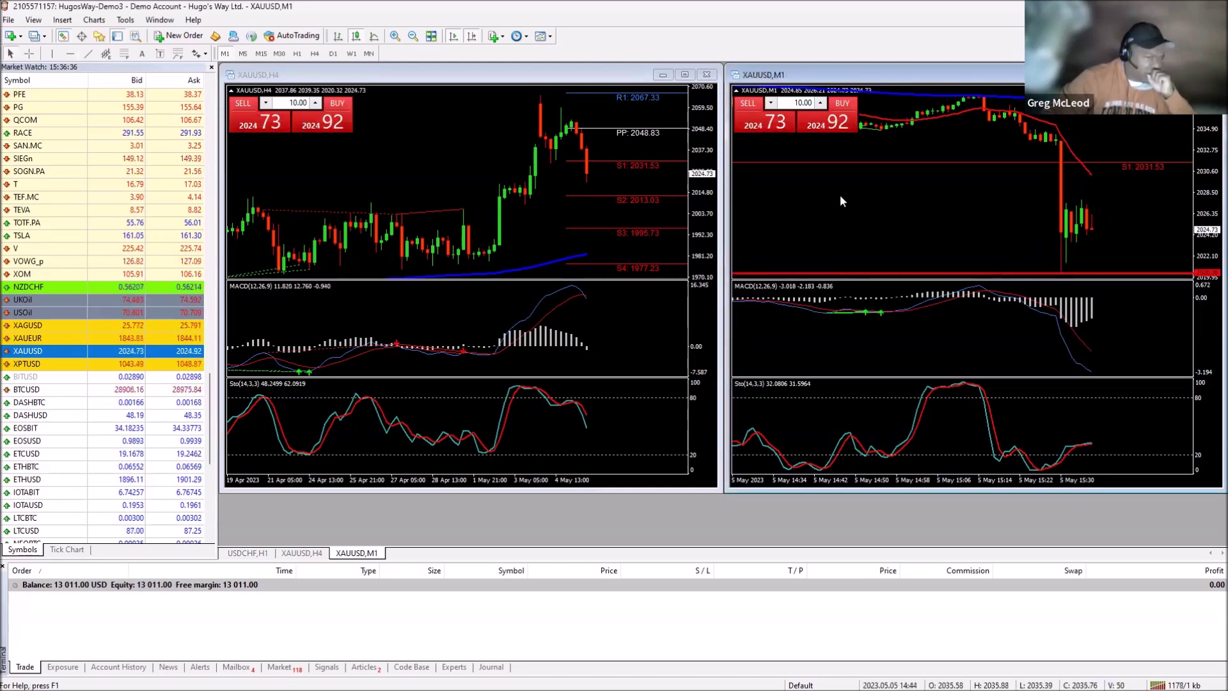
left_click(756, 118)
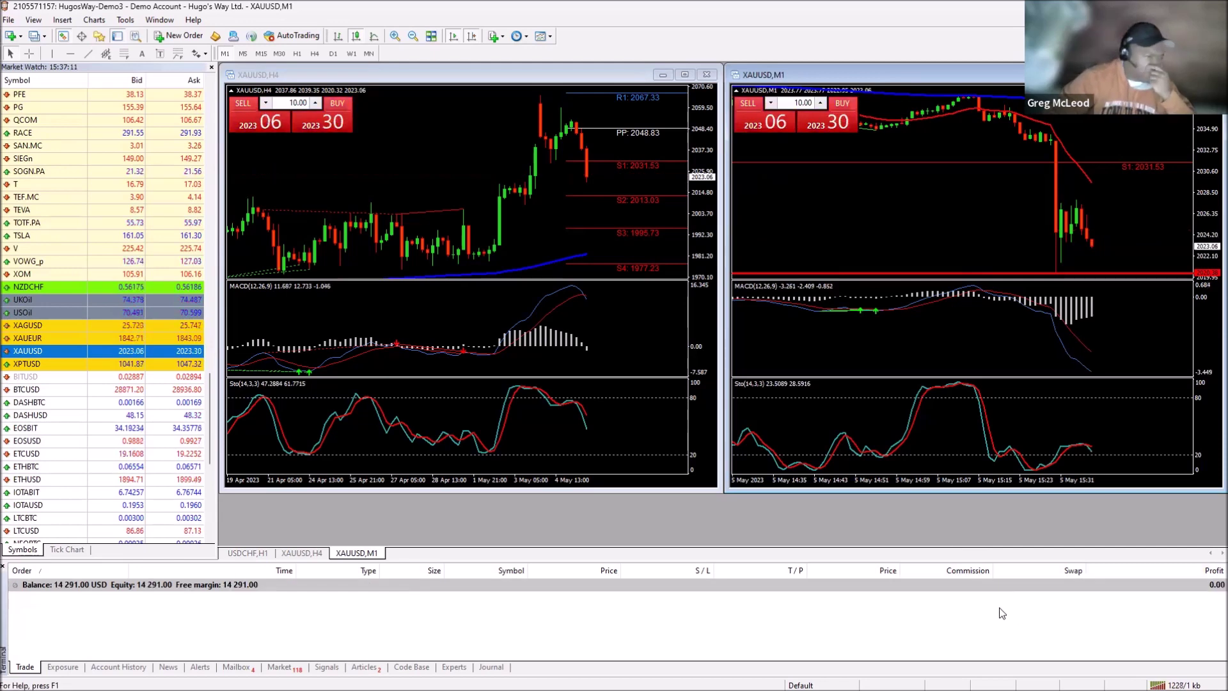
Limit Account History to today's custom period, showing the 1 330.00 gold sell and 1 280.00 net
left_click(125, 666)
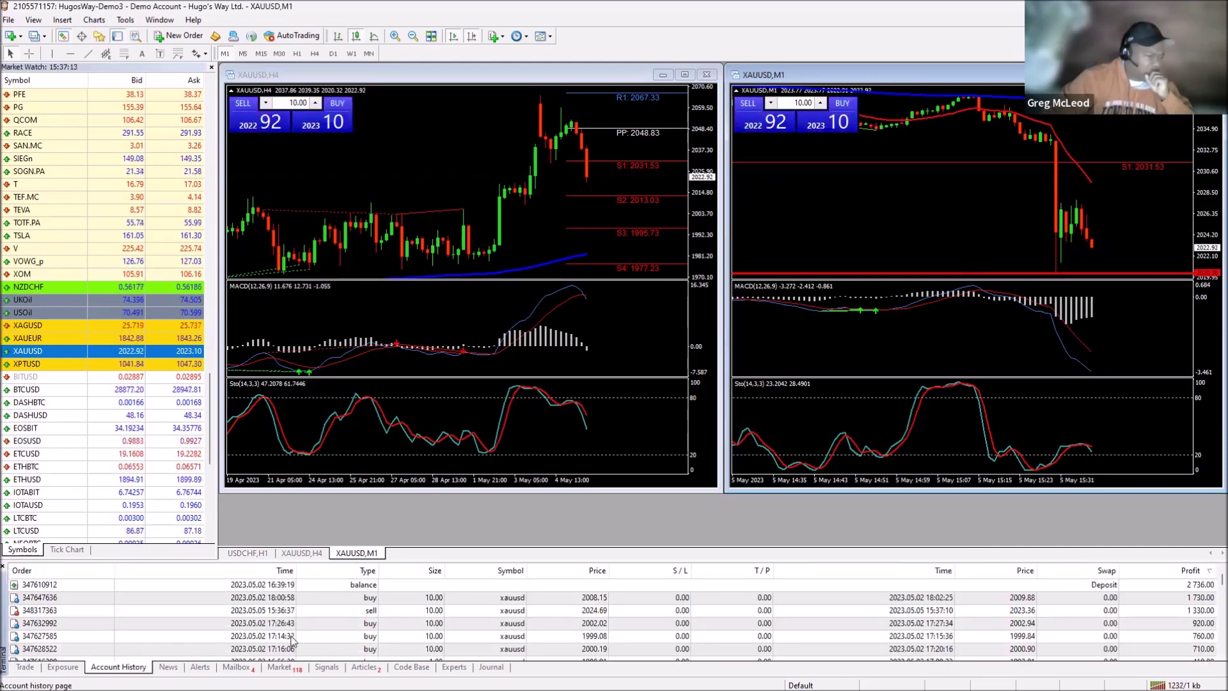
right_click(420, 636)
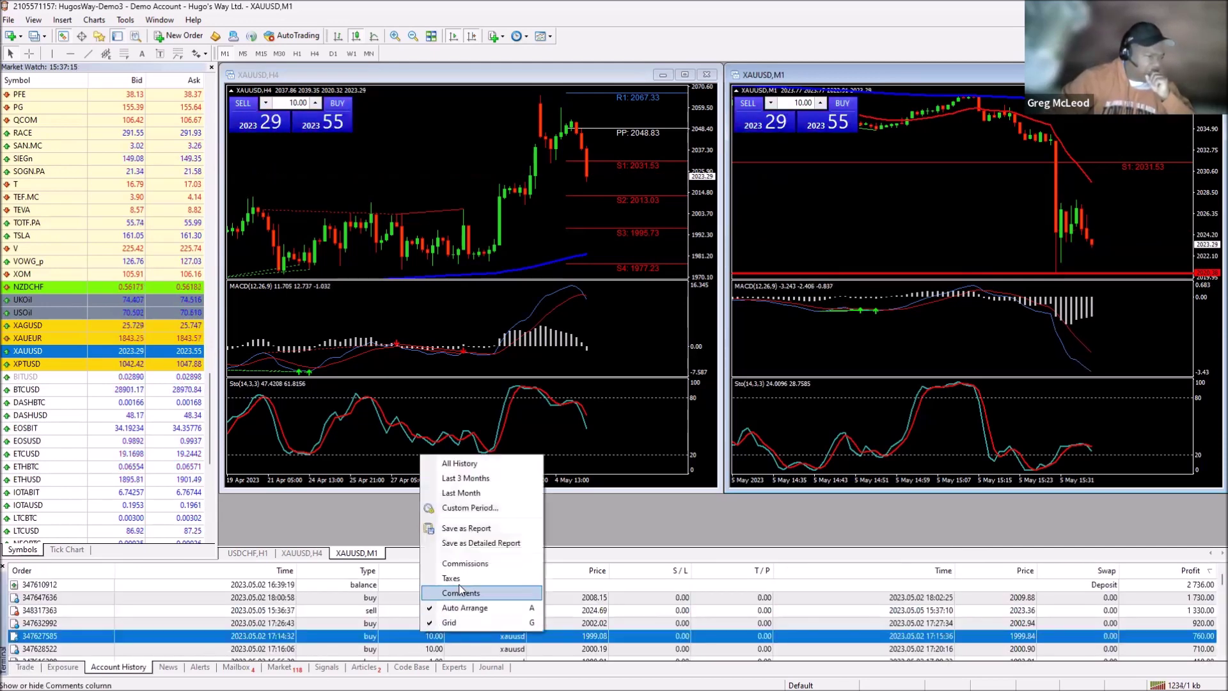
left_click(481, 510)
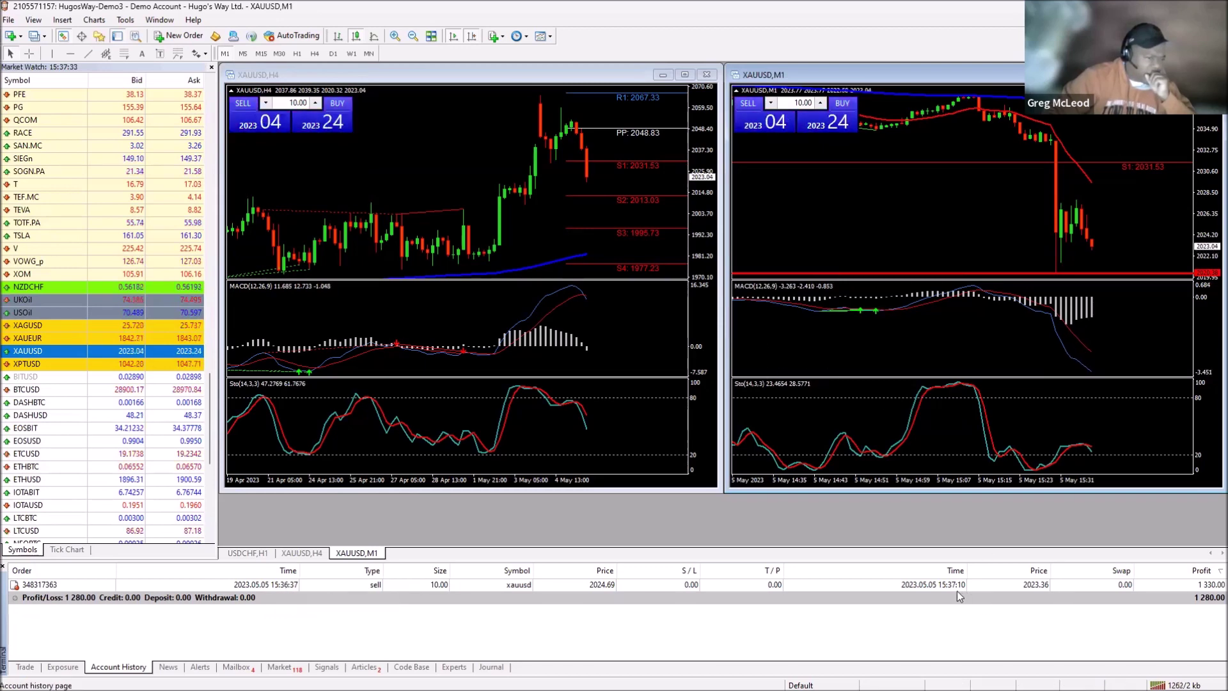
Short 10 lots of XAUUSD at 2022.49 and close at 2022.04 for 450.00 profit
left_click(747, 103)
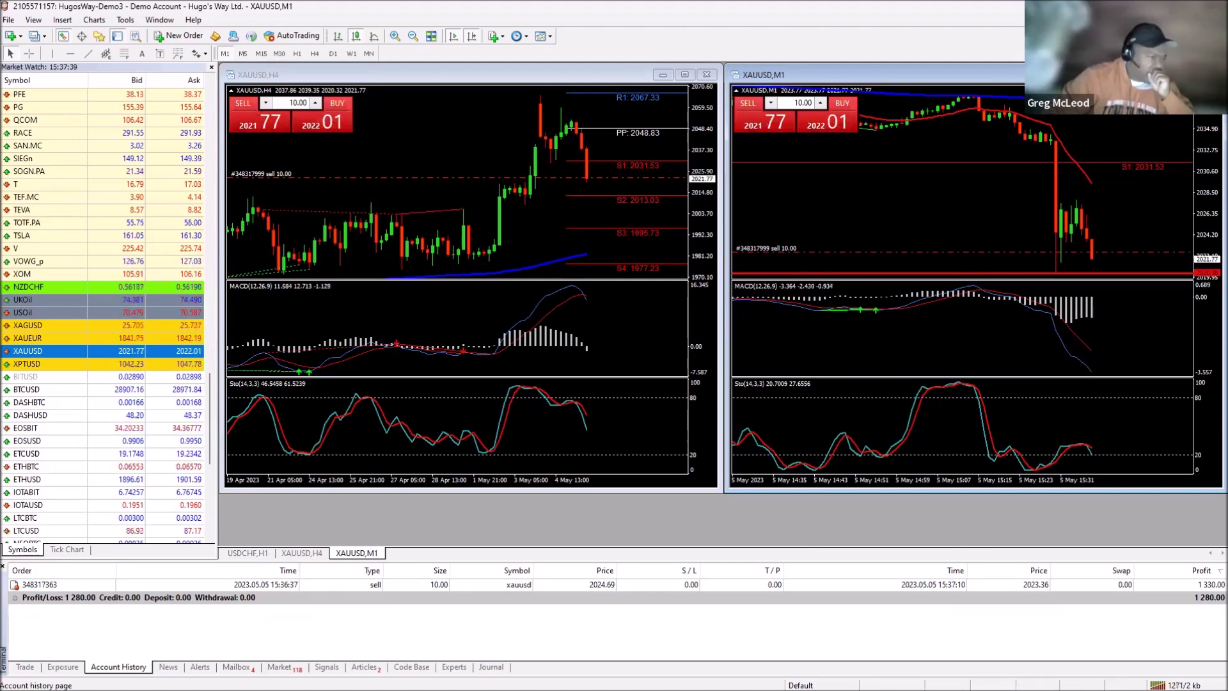
left_click(25, 667)
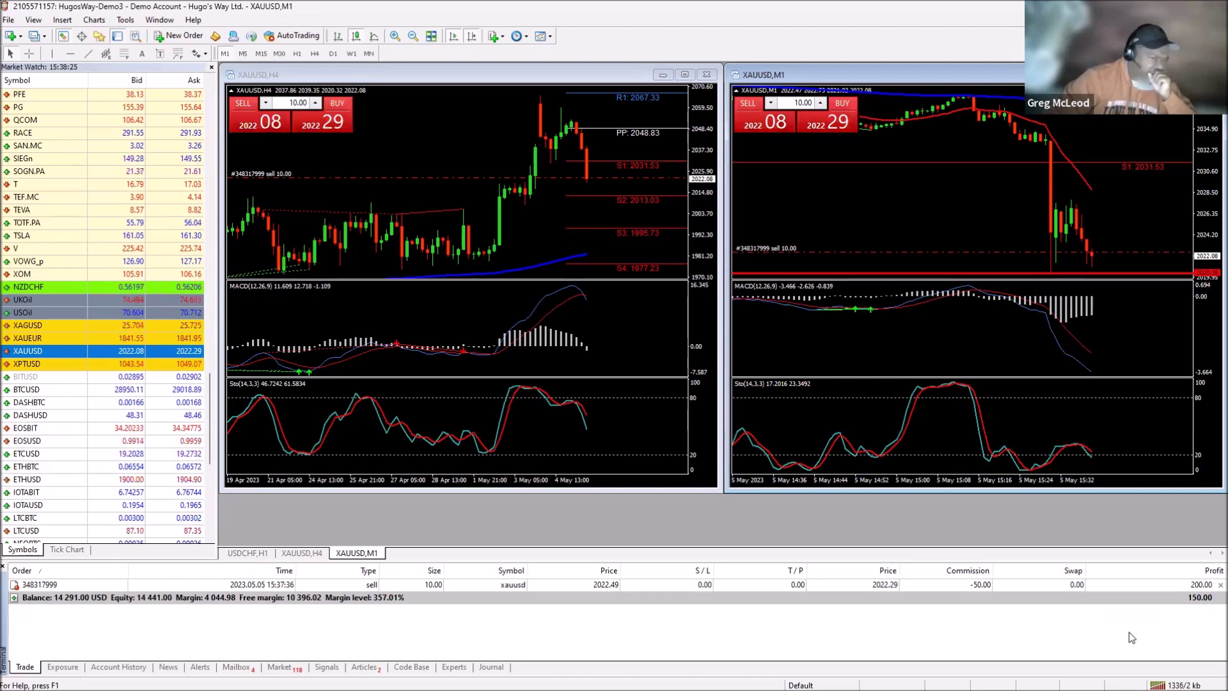
left_click(1221, 585)
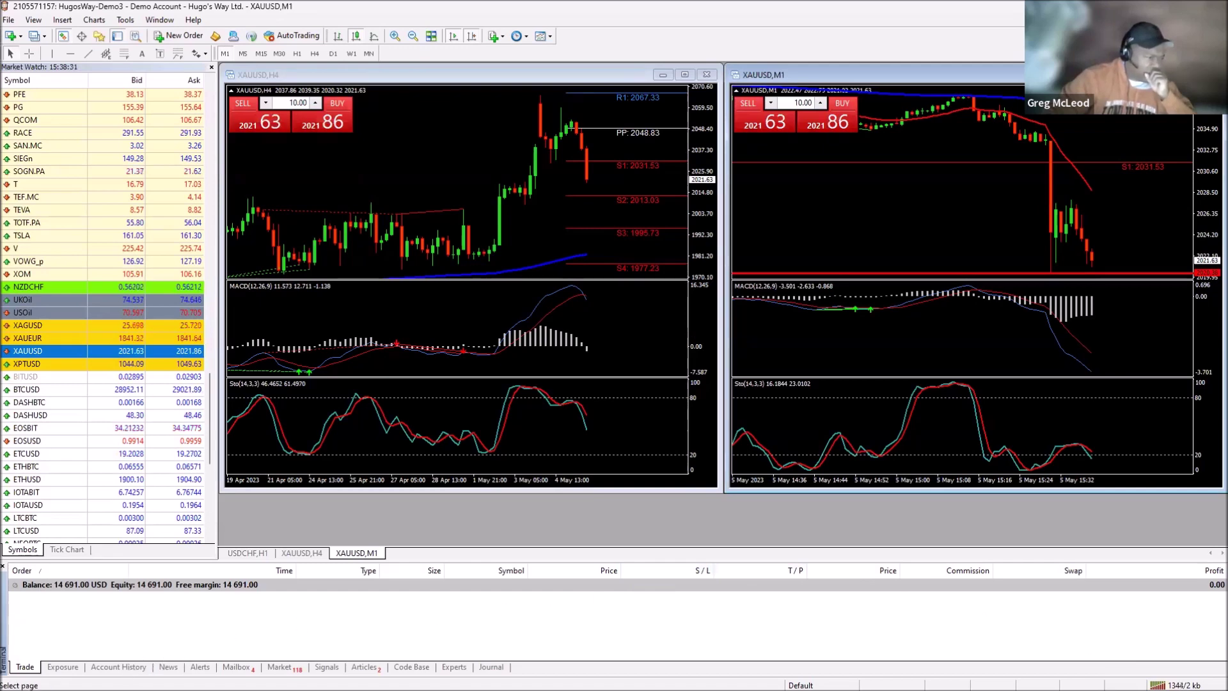
left_click(118, 667)
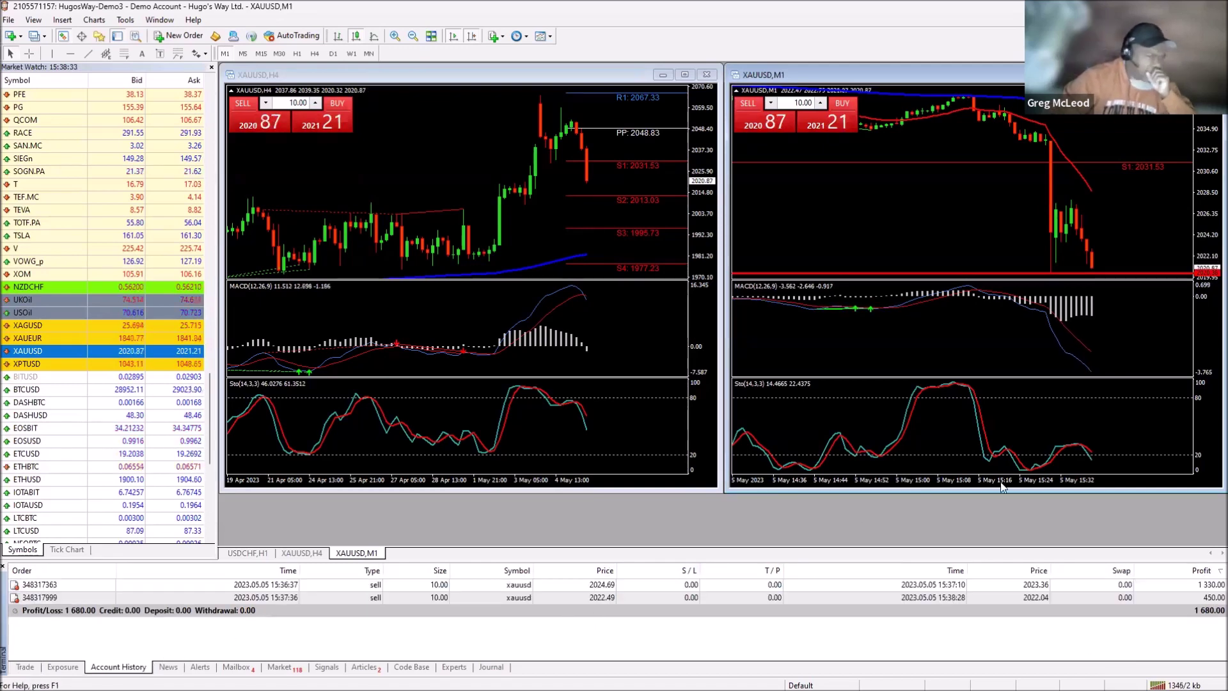
Short 10 lots of XAUUSD at 2020.70 and close it, lifting the balance to 15 151.00 USD
left_click(761, 120)
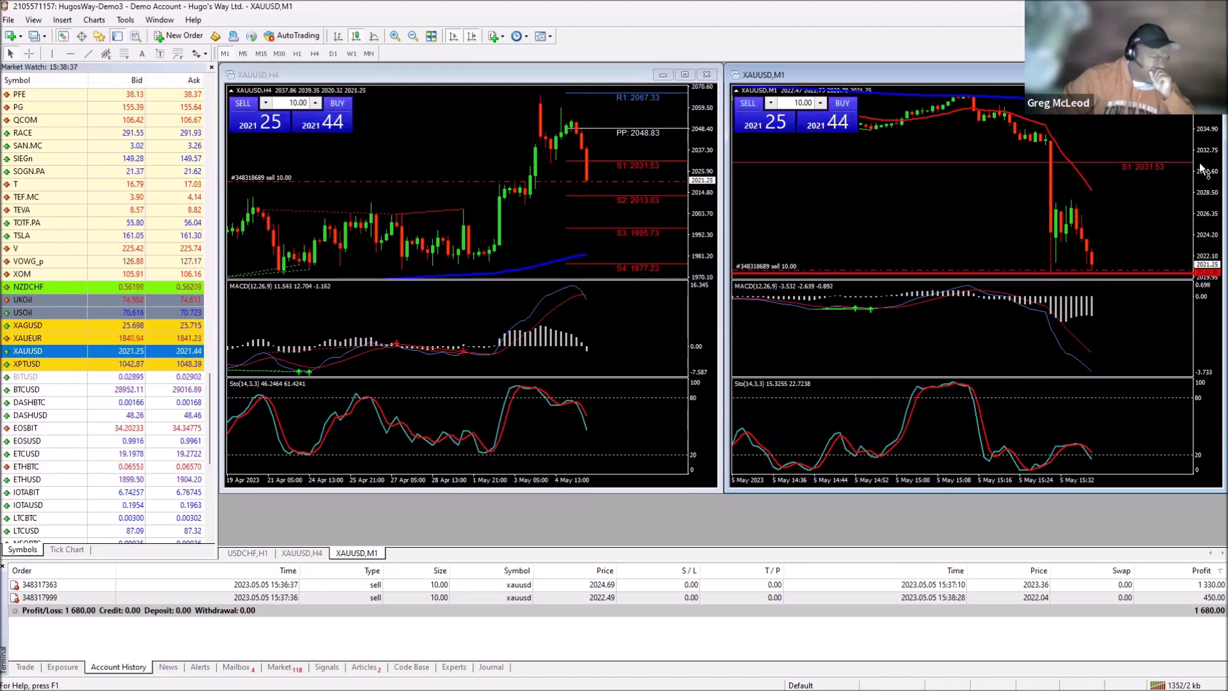
left_click_drag(1200, 182, 1201, 191)
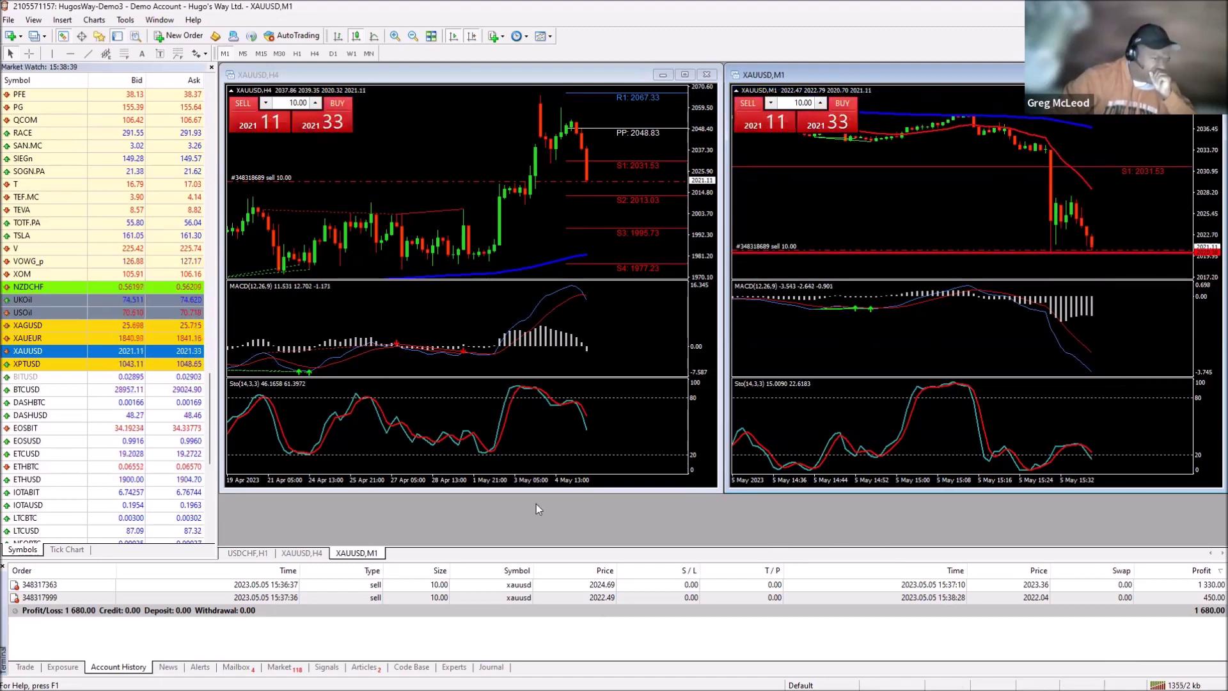
left_click(25, 666)
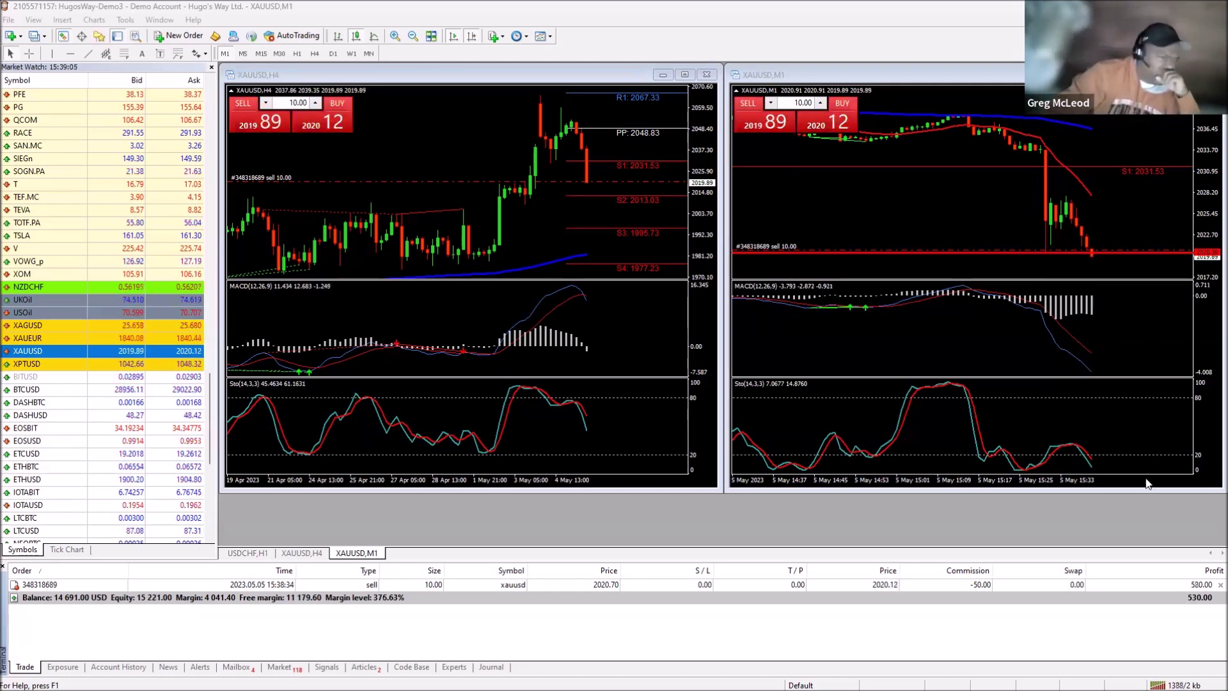
left_click(1219, 586)
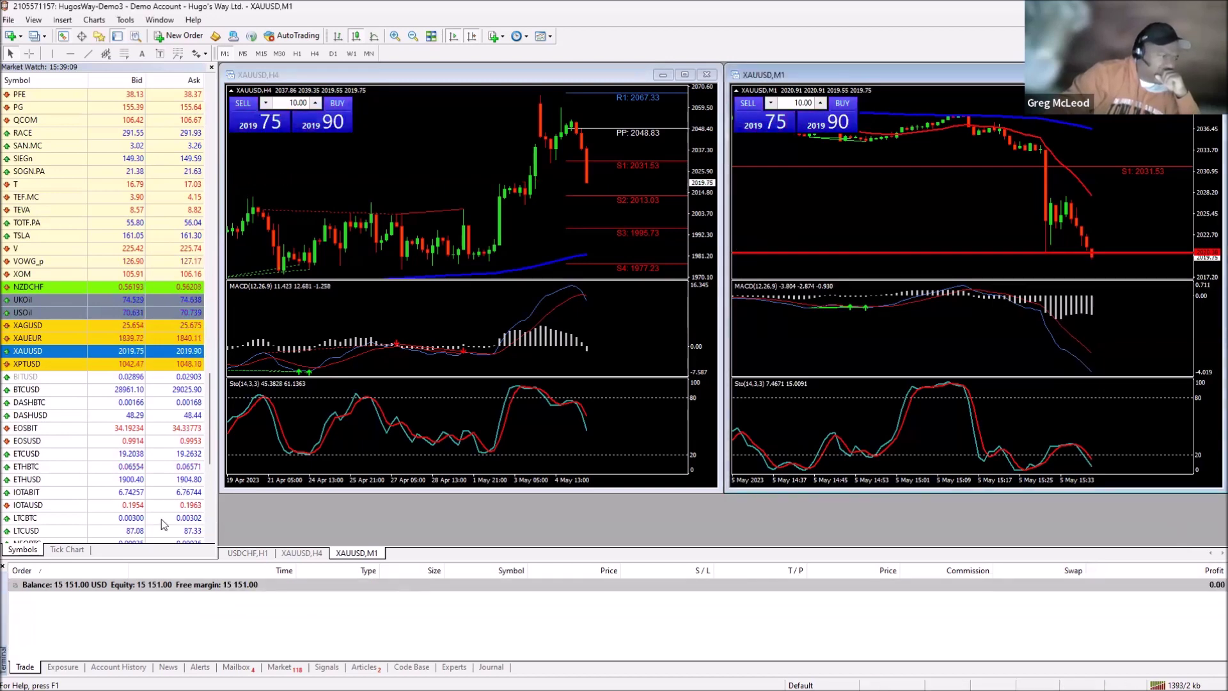
Short 10 lots of XAUUSD at 2019.28 and close it, raising the balance to 15 921.00 USD
left_click(755, 128)
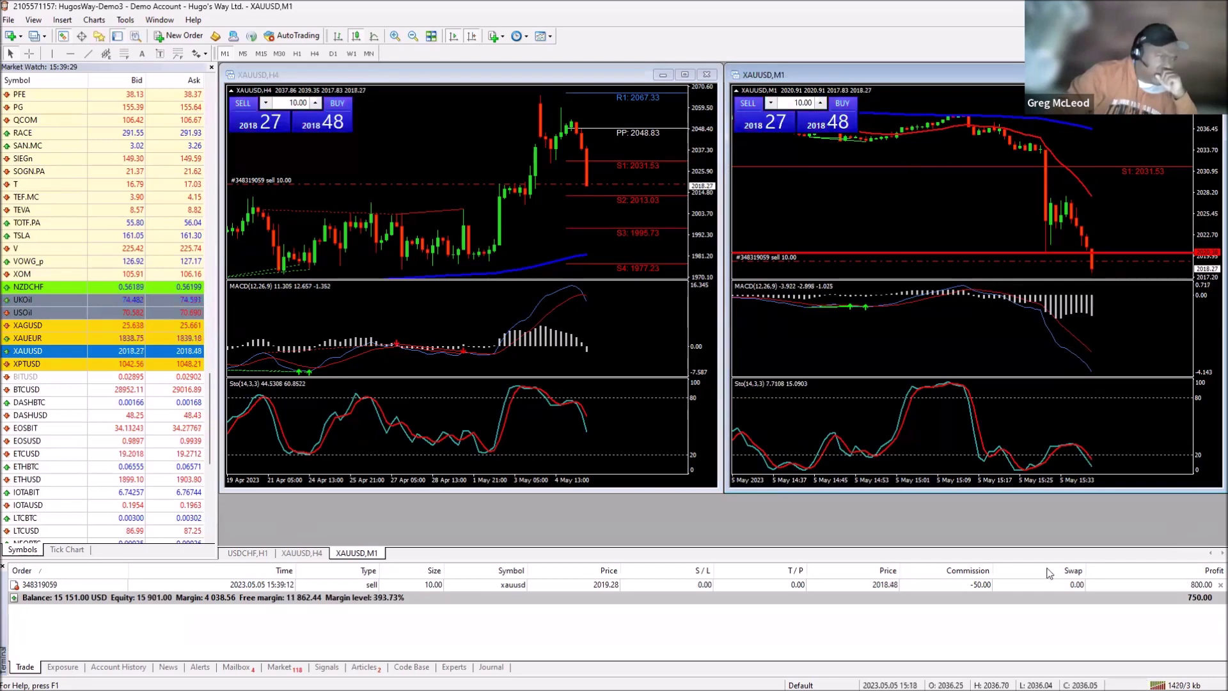
left_click(1220, 584)
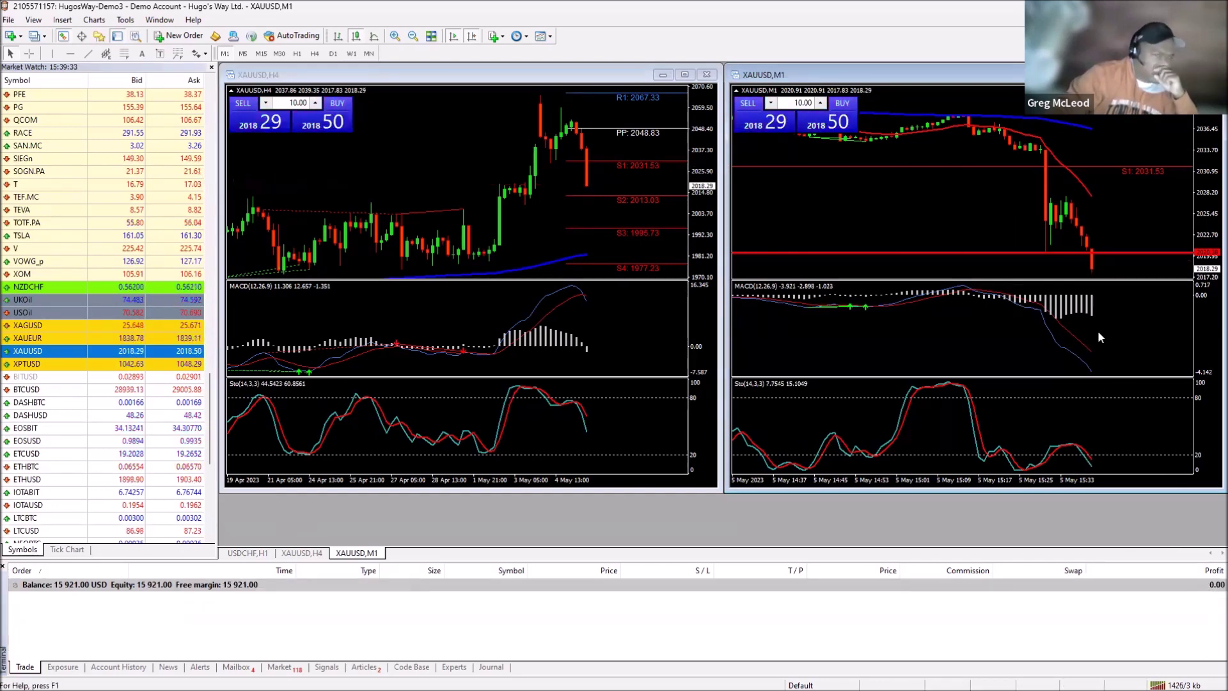
Check the 2 910.00 history total, then short 10 lots at 2016.95 and close it for 16 751.00 USD
left_click(116, 667)
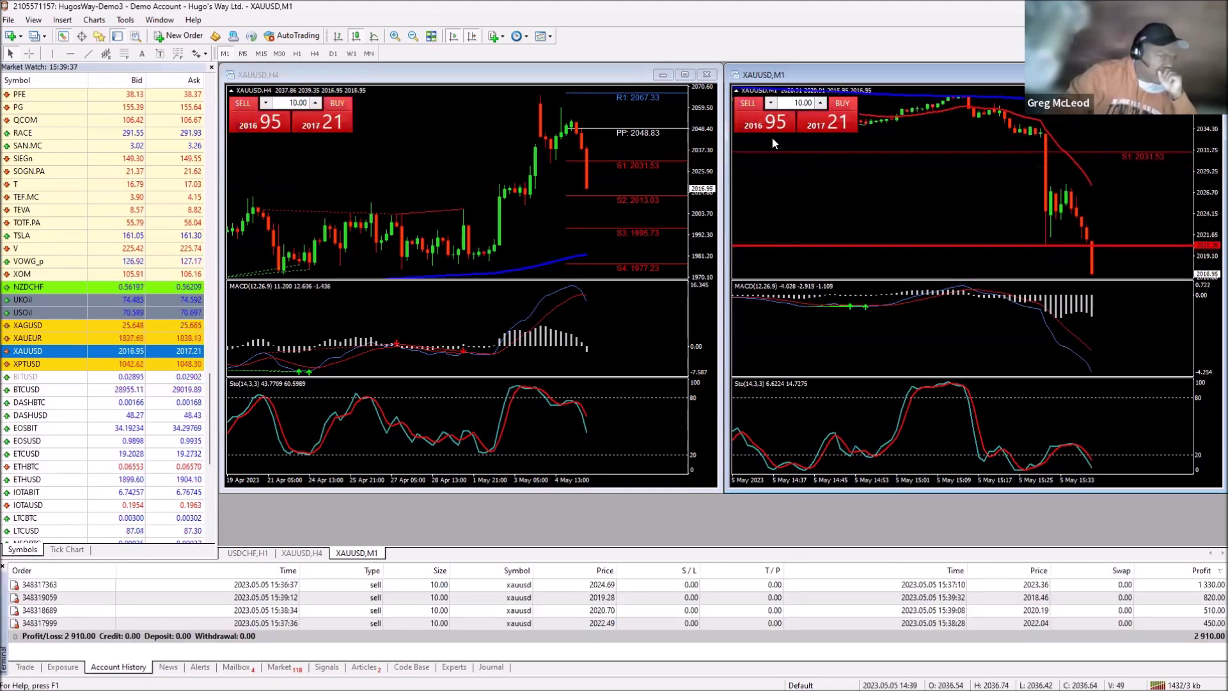
left_click(746, 118)
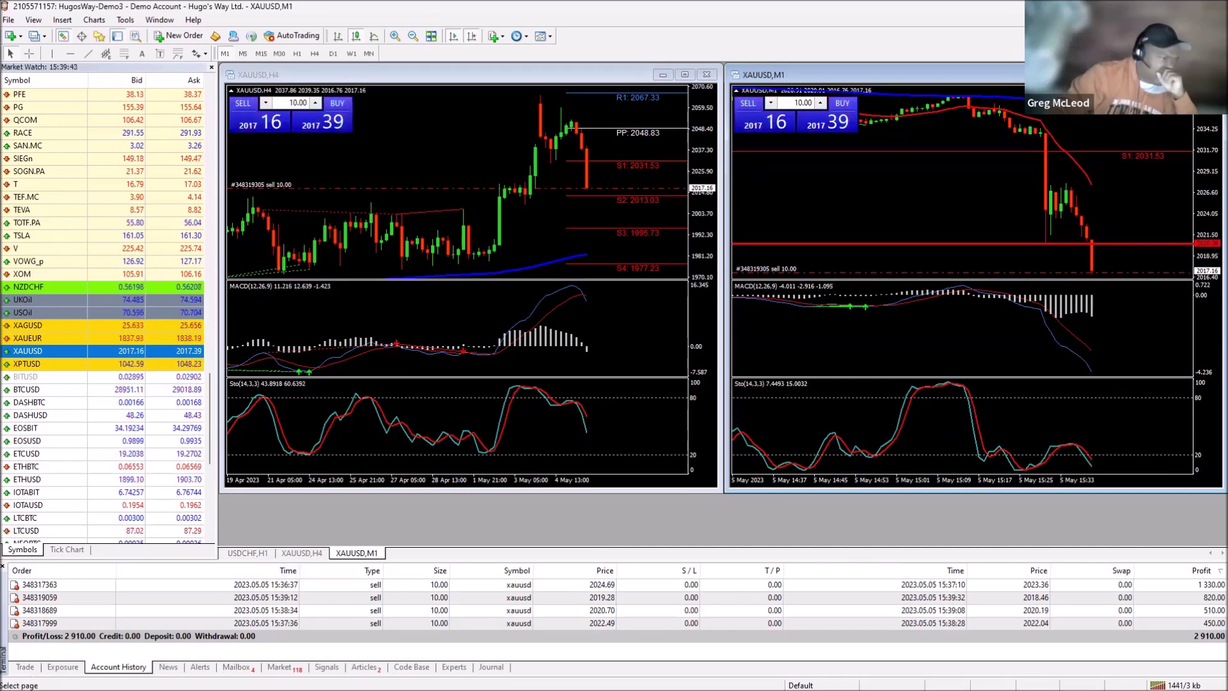
left_click(25, 667)
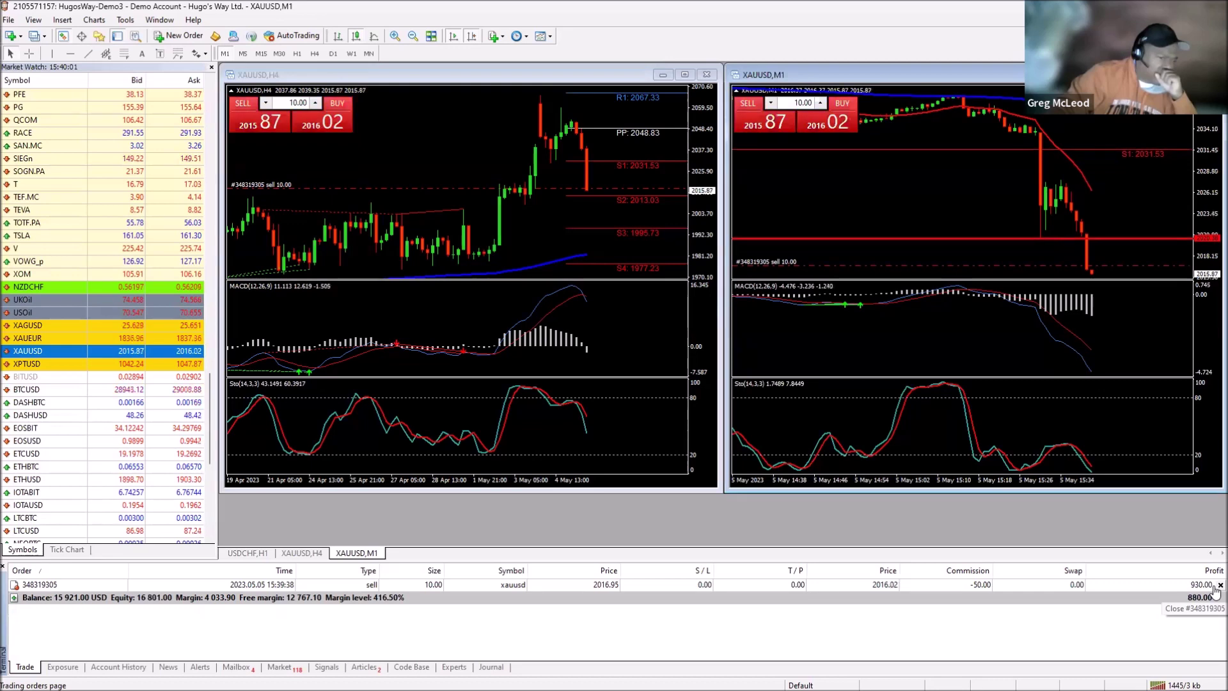
left_click(1219, 585)
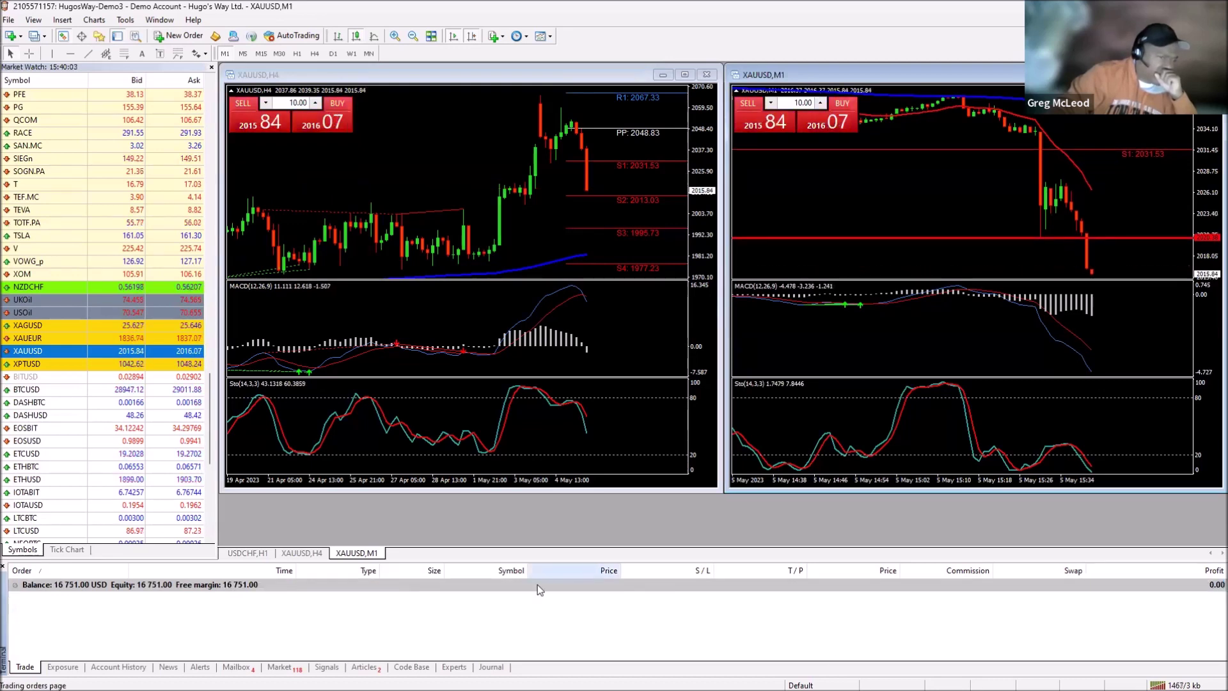
Show the five closed 10-lot XAUUSD sells totalling 3 740.00 in Account History and screenshot the table
left_click(118, 667)
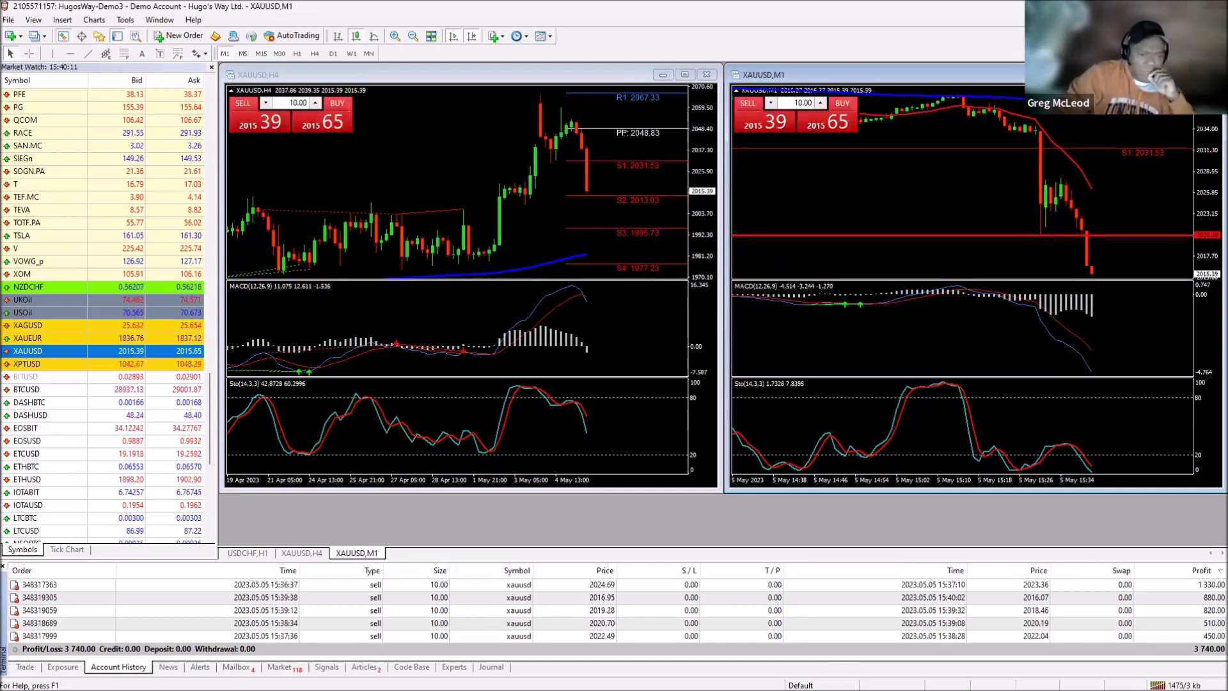
key("Print")
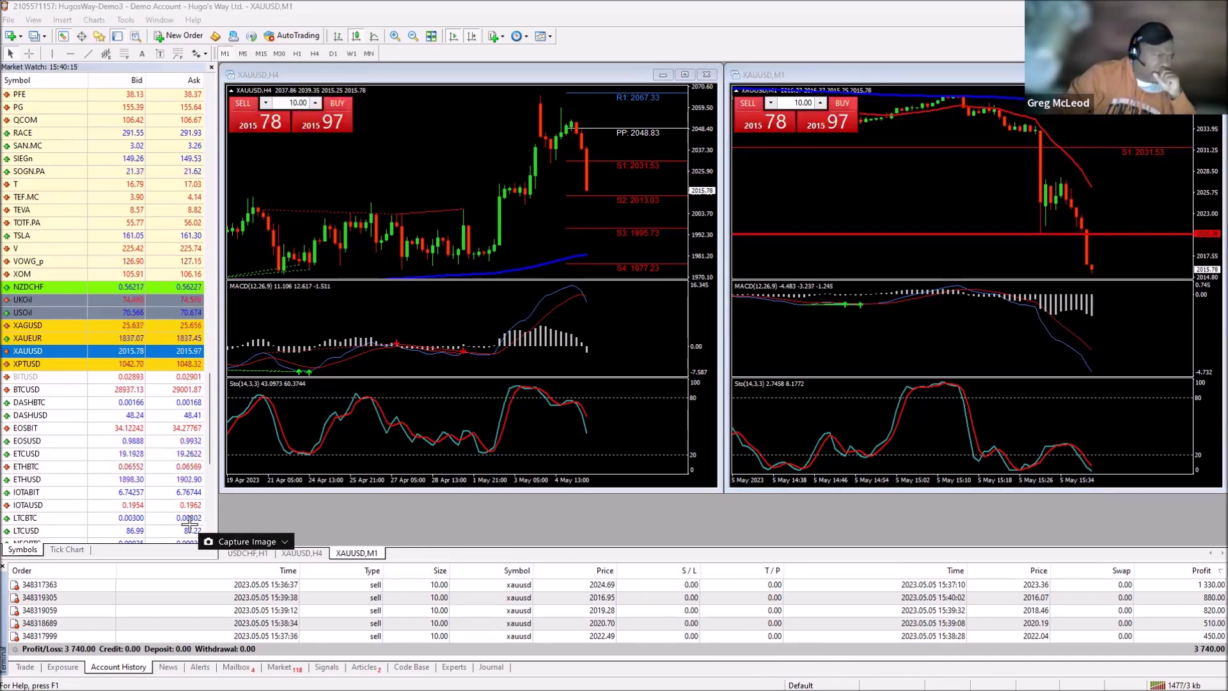
left_click_drag(12, 568, 1138, 650)
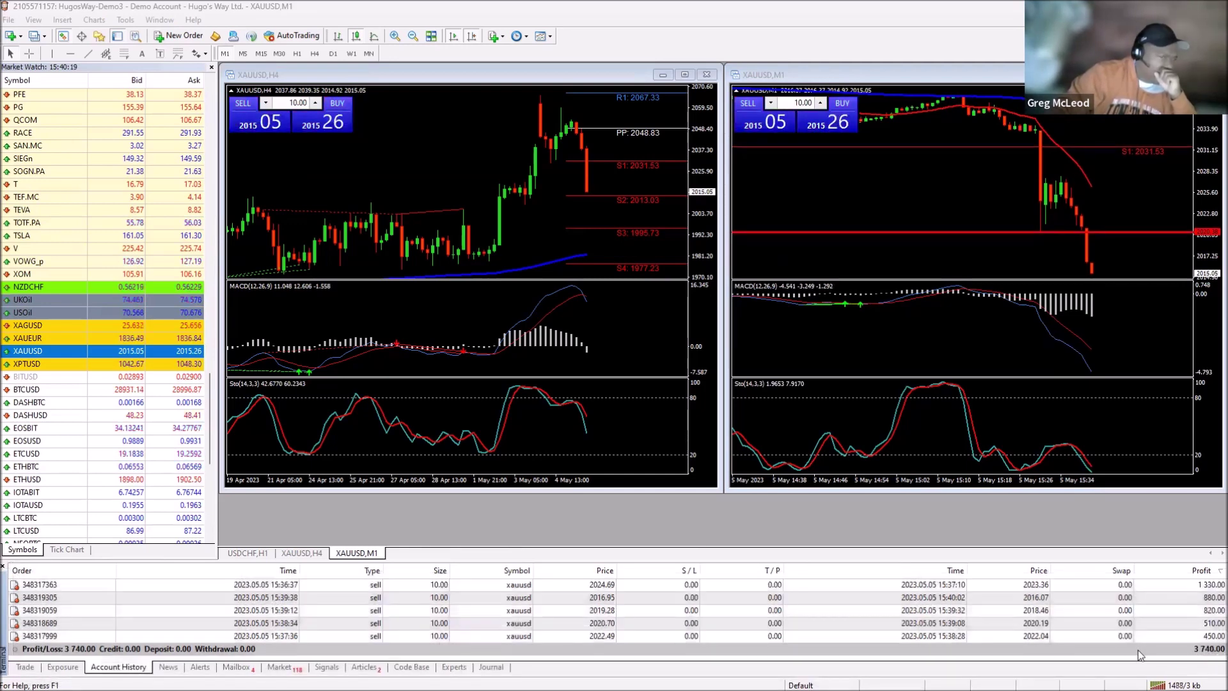